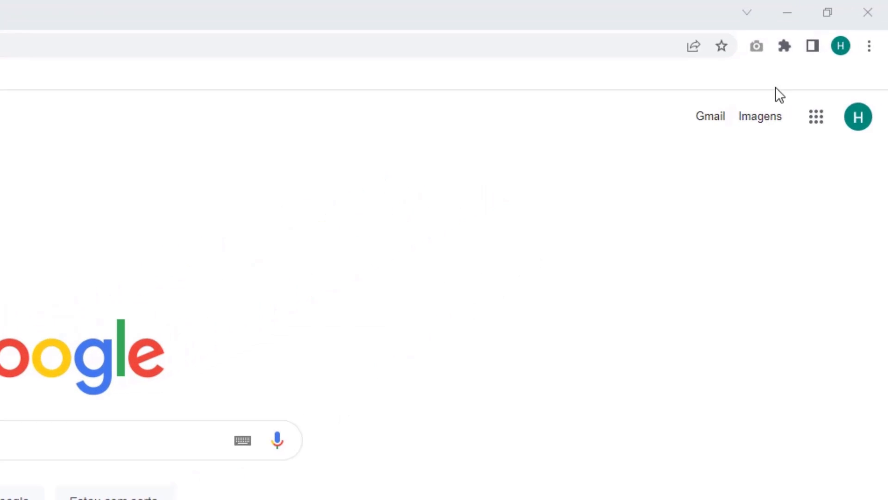
Clear the last hour's cookies and cached images and files from Chrome, excluding the browsing history.
left_click(869, 46)
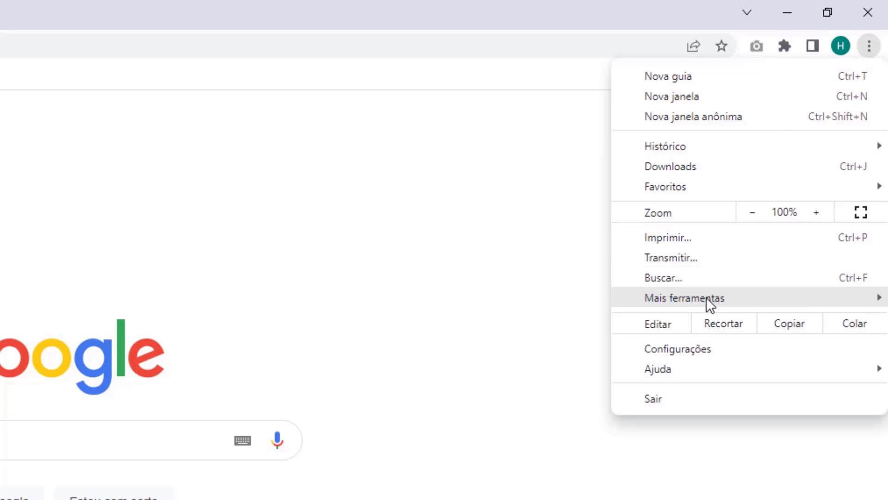
mouse_move(680, 300)
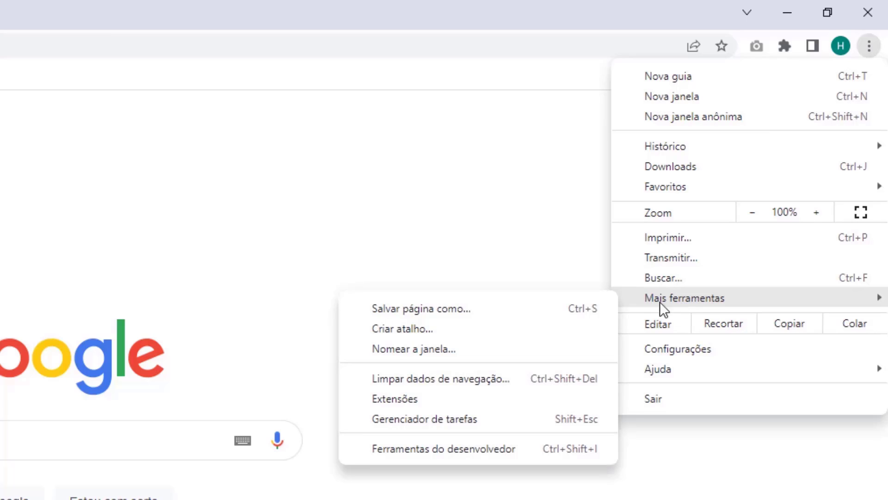
left_click(432, 381)
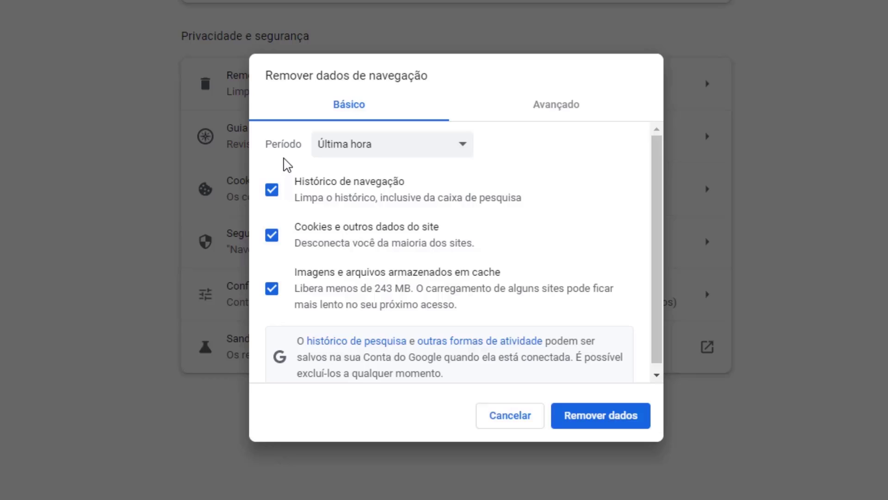
left_click(351, 153)
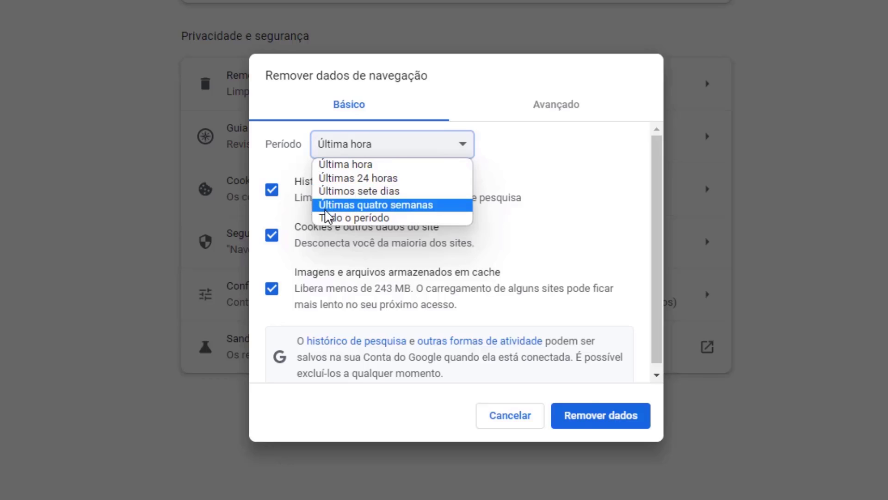
left_click(326, 165)
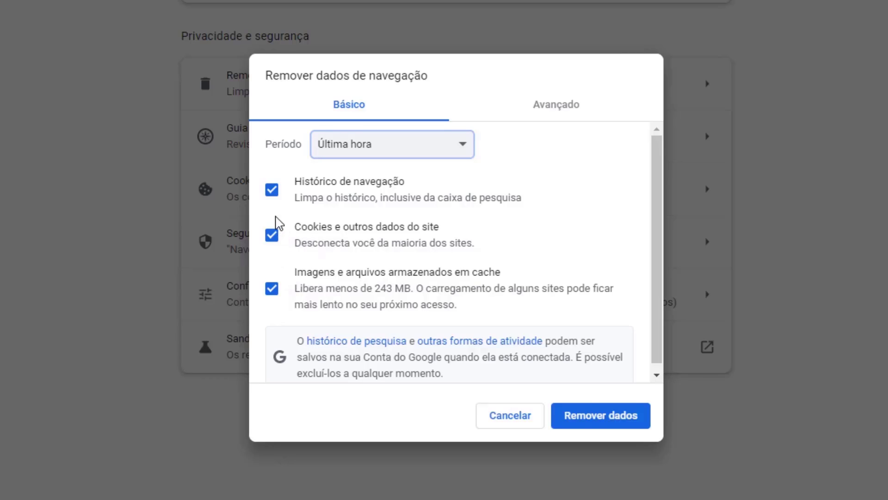
left_click(273, 193)
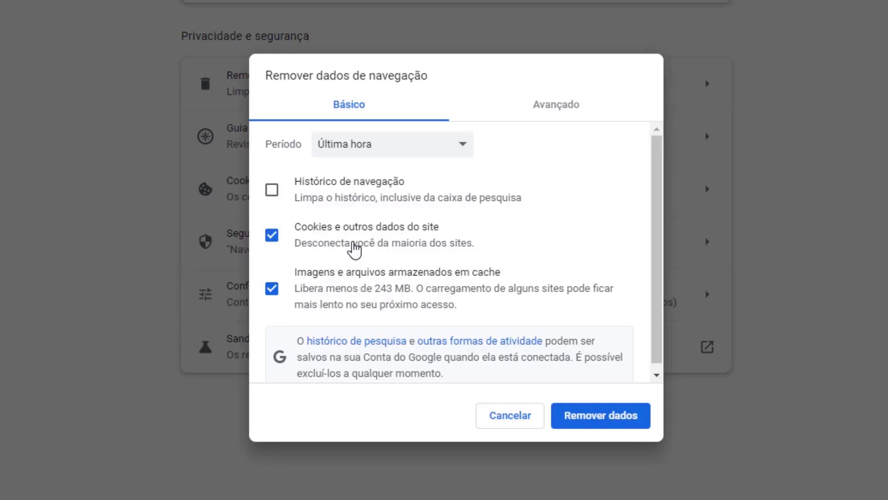
left_click(597, 422)
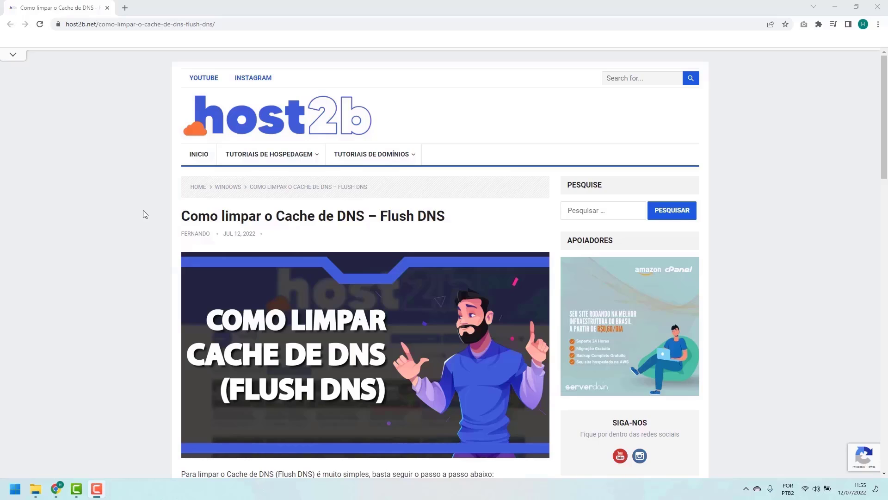
Consult the Flush DNS article's instructions and open the Windows Command Prompt as administrator.
scroll(148, 211, "down", 1)
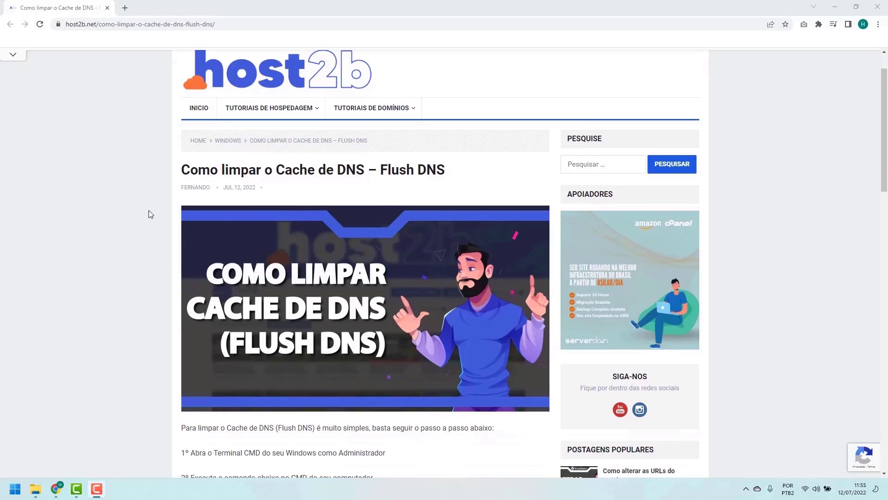
scroll(149, 214, "down", 5)
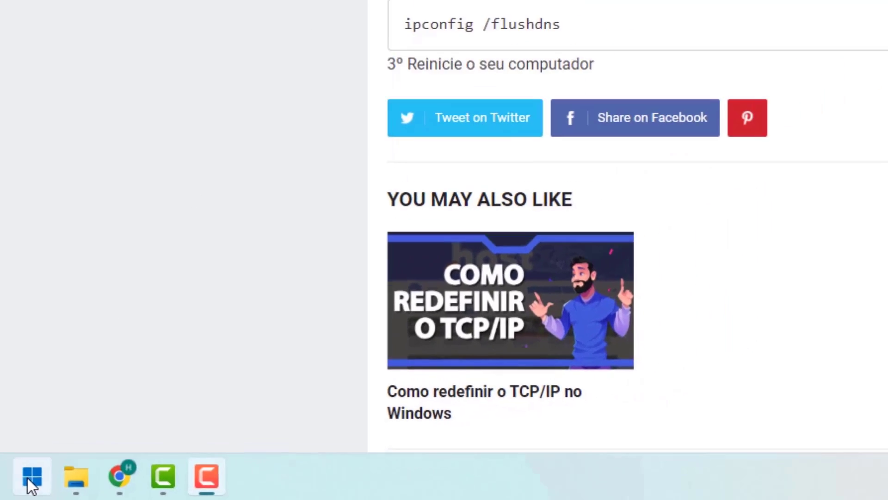
left_click(38, 472)
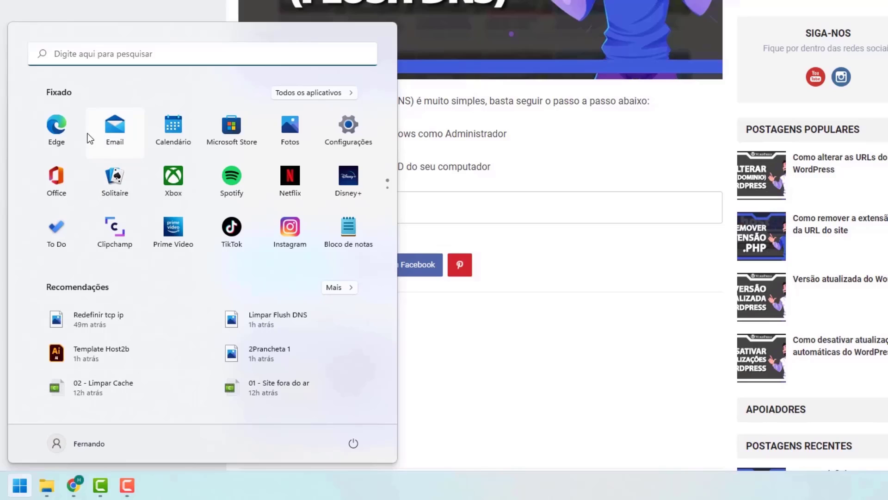
left_click(67, 55)
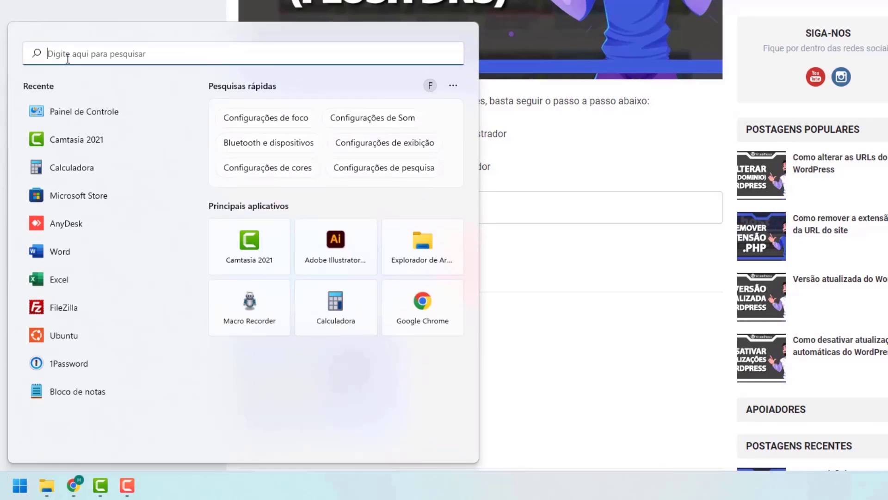
type("cmd")
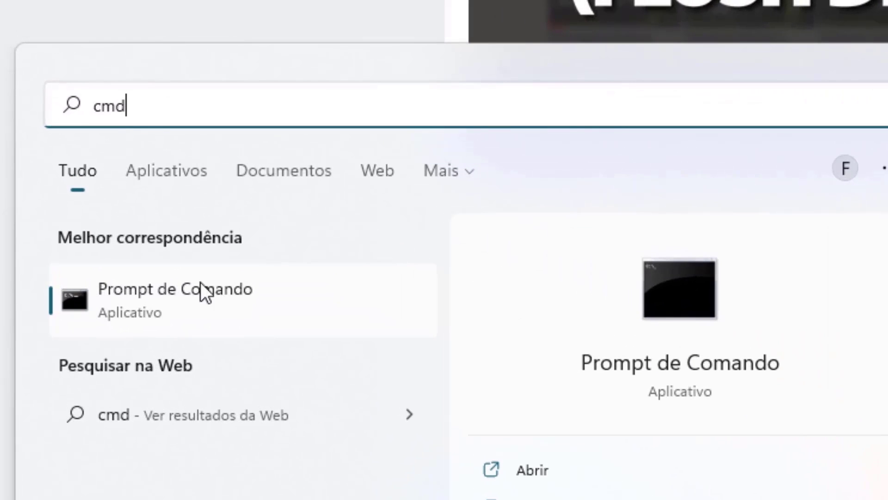
right_click(141, 301)
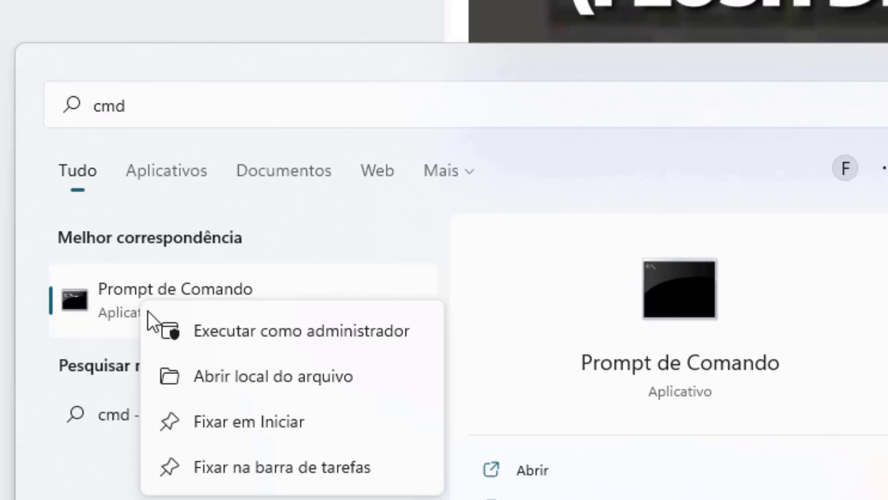
left_click(237, 331)
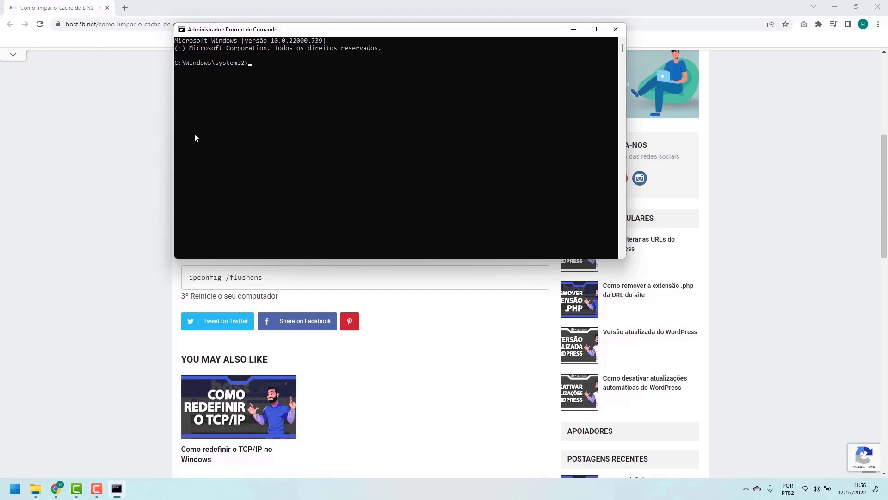
Check the command in the article and run "ipconfig /flushdns" in the administrator Command Prompt.
left_click(169, 282)
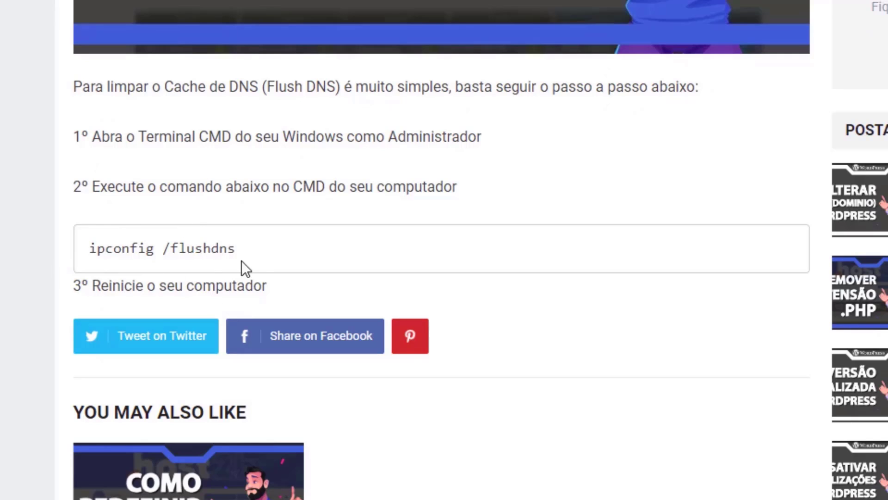
key("alt+Tab")
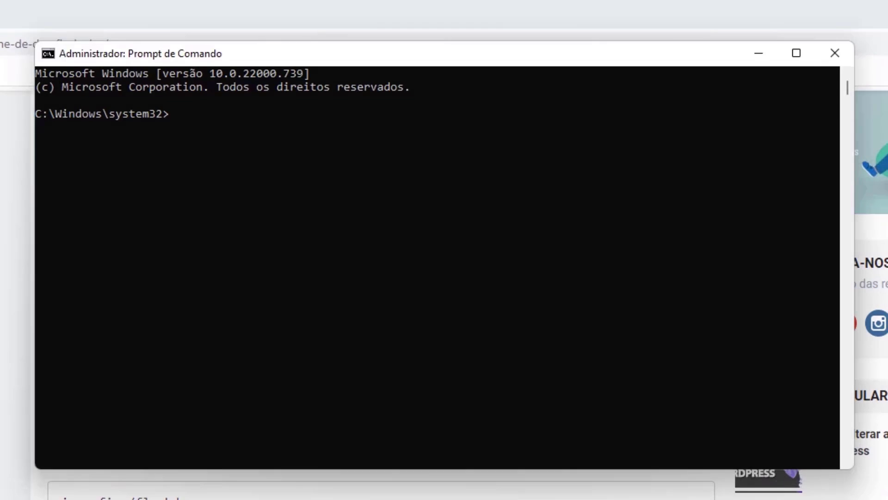
left_click(299, 344)
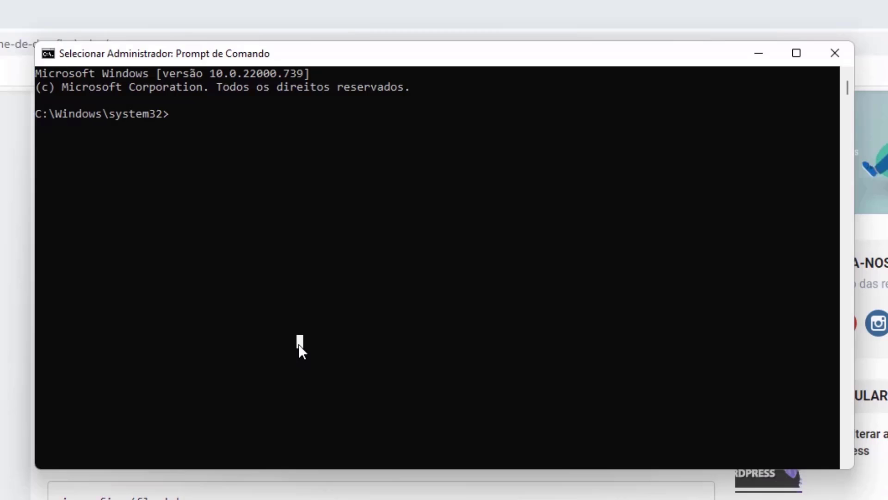
type("ipconfig")
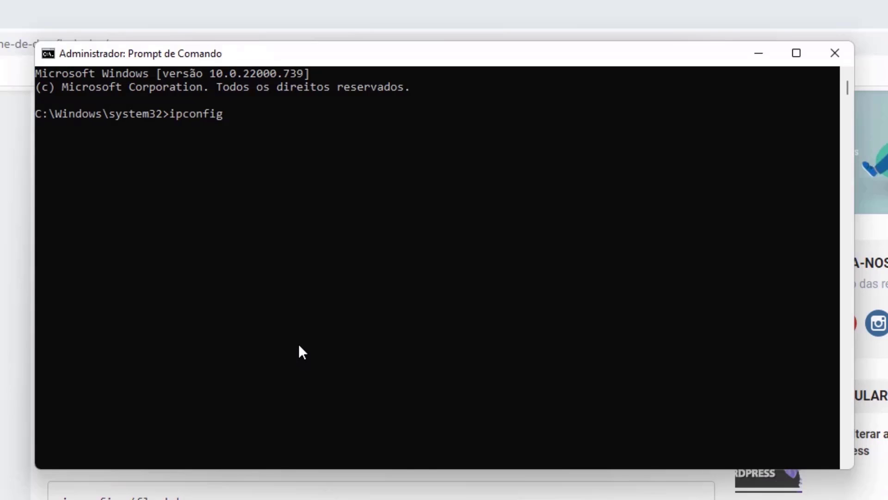
type(" /flushdns")
key("Return")
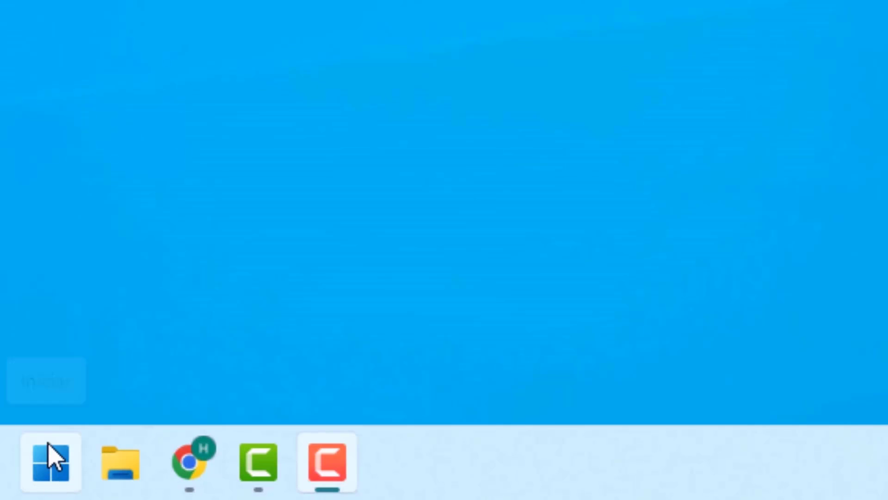
Find the Windows Control Panel (Painel de Controle) and open its Network and Sharing Center (Central de Rede e Compartilhamento).
left_click(48, 477)
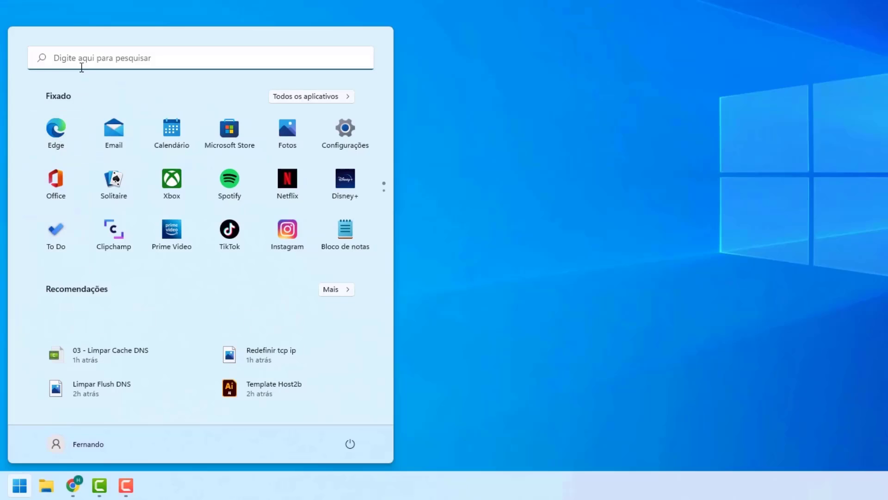
left_click(55, 63)
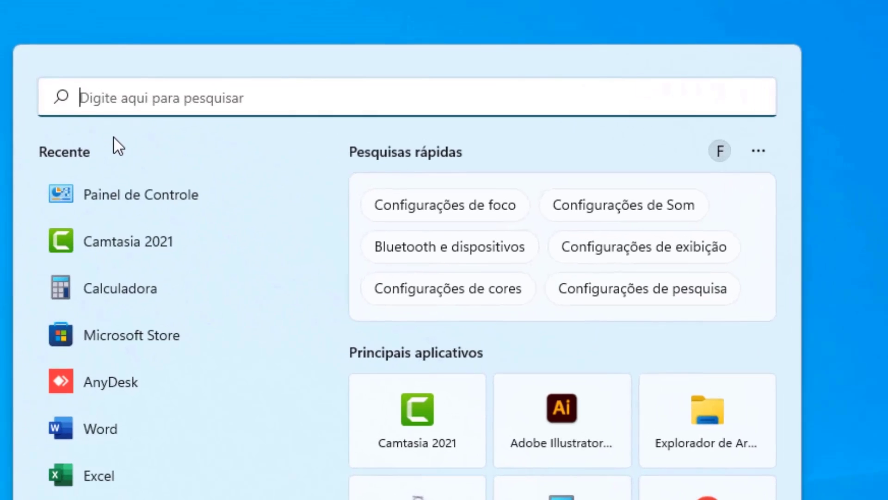
type("painel de controle")
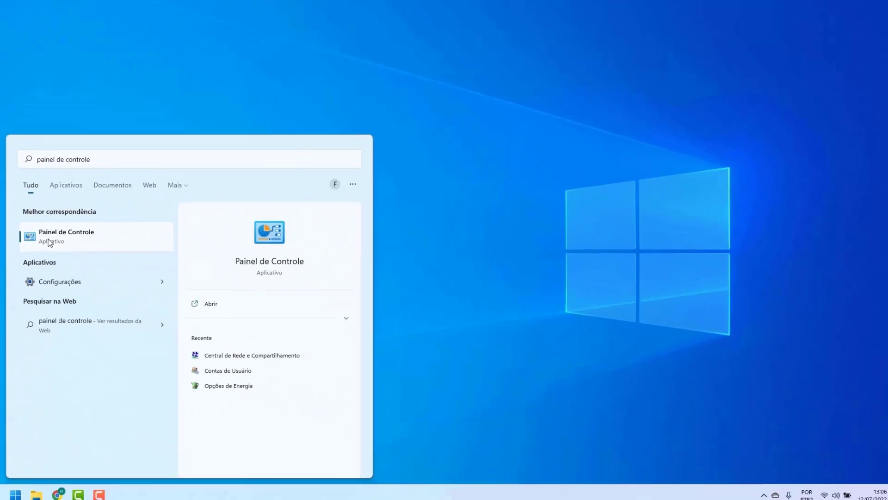
left_click(104, 268)
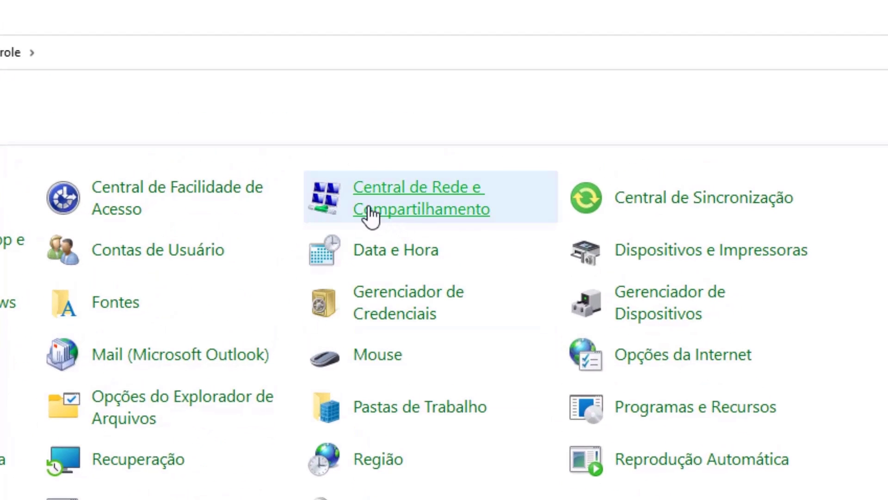
left_click(408, 209)
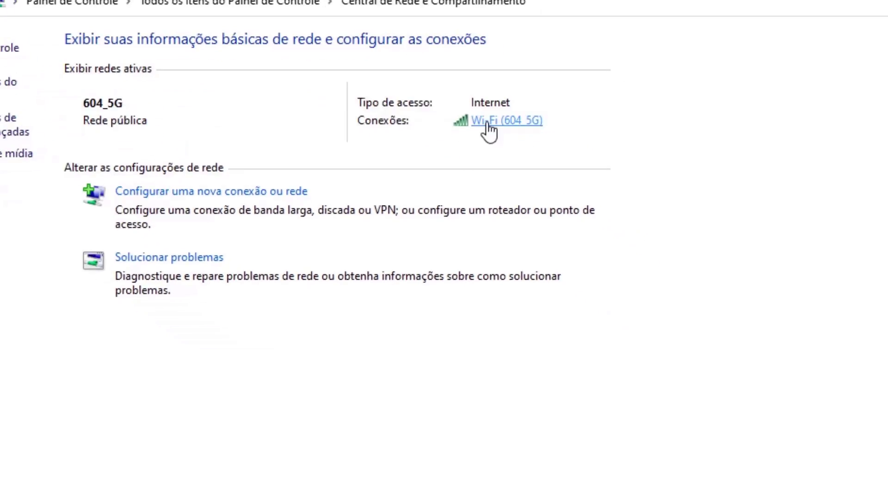
Open the Internet Protocol Version 4 (TCP/IPv4) properties of the active Wi-Fi connection.
left_click(554, 168)
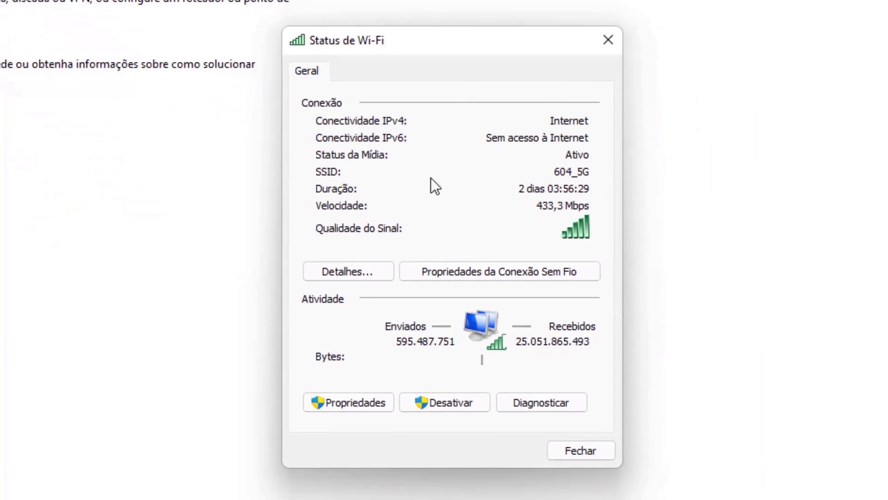
left_click(346, 406)
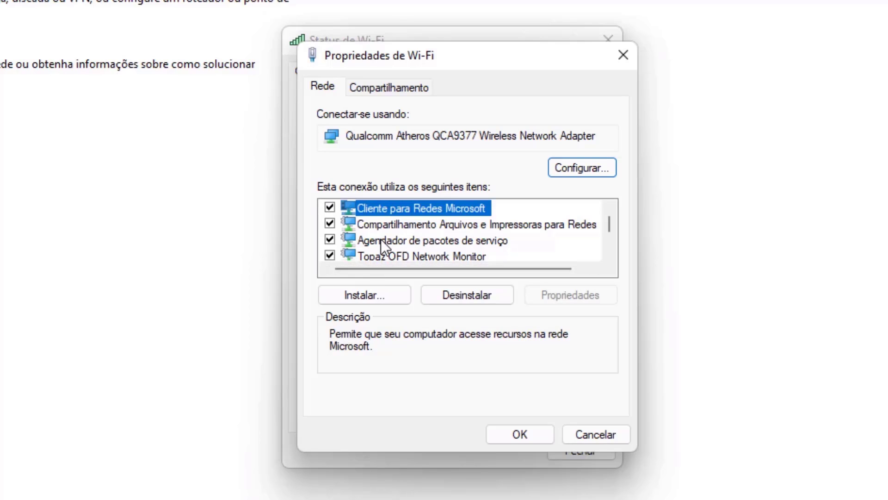
scroll(419, 213, "down", 1)
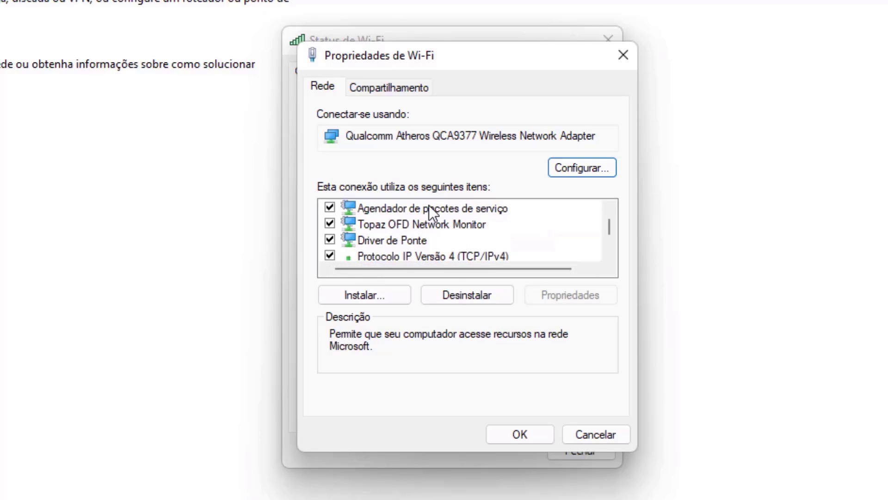
scroll(429, 210, "down", 1)
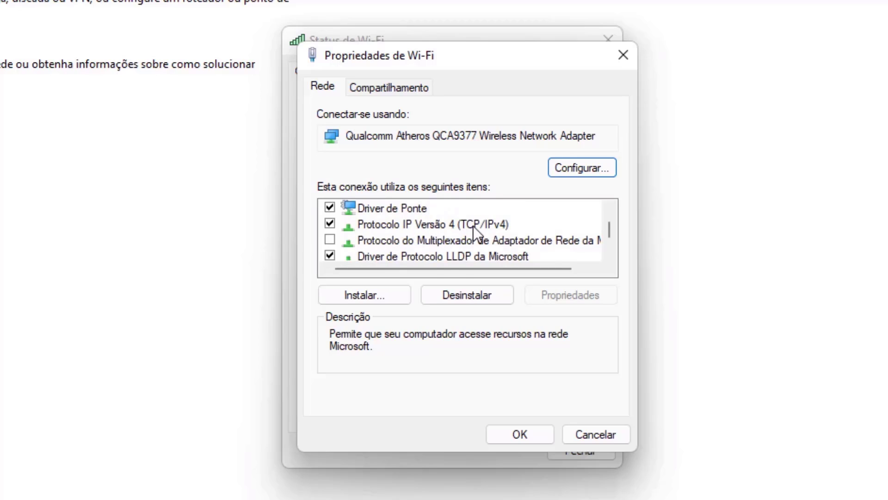
left_click(424, 225)
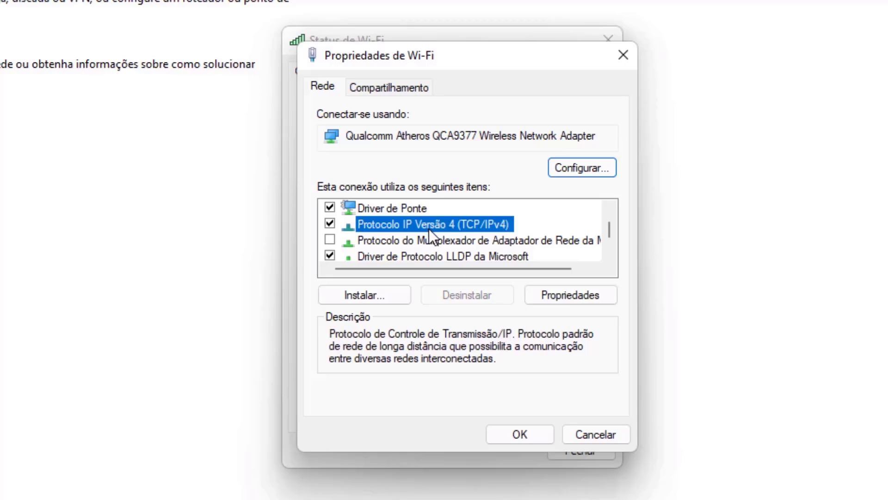
left_click(558, 300)
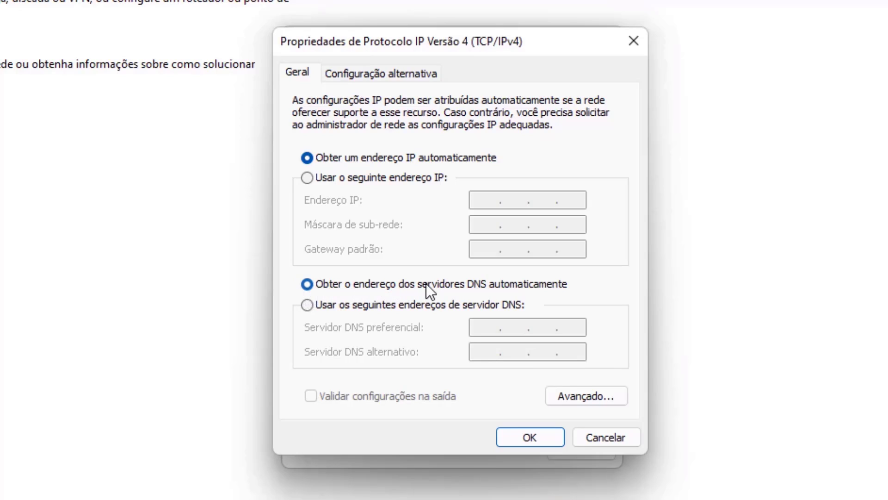
Set the preferred DNS server to 8.8.8.8 and the alternate to 8.8.4.4, and confirm the IPv4 settings.
left_click(306, 306)
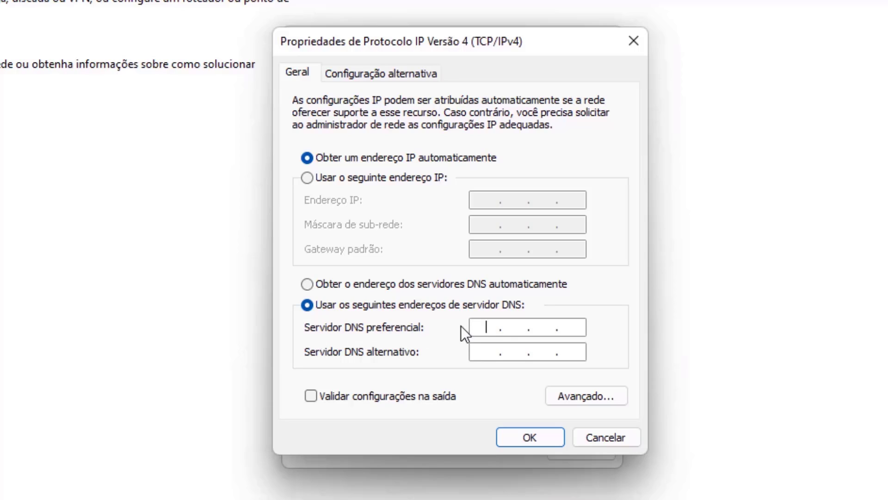
type("8.8.8.8")
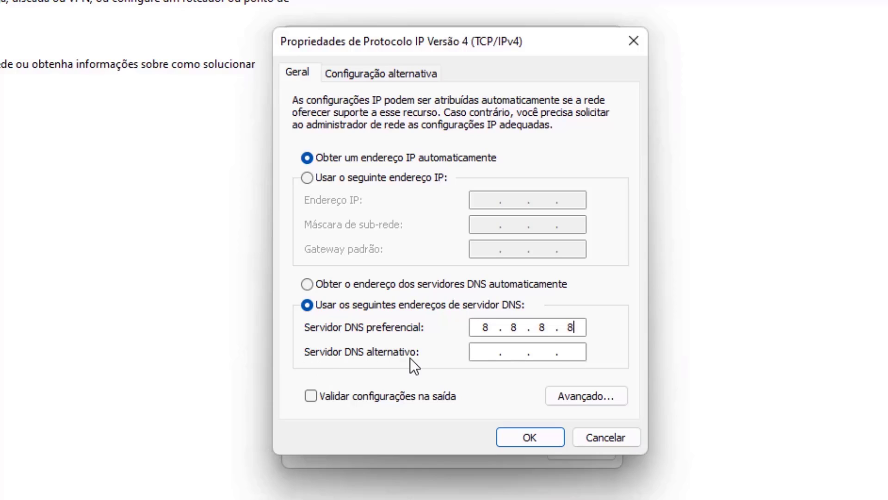
left_click(486, 358)
type("8.8.4.4")
left_click(534, 438)
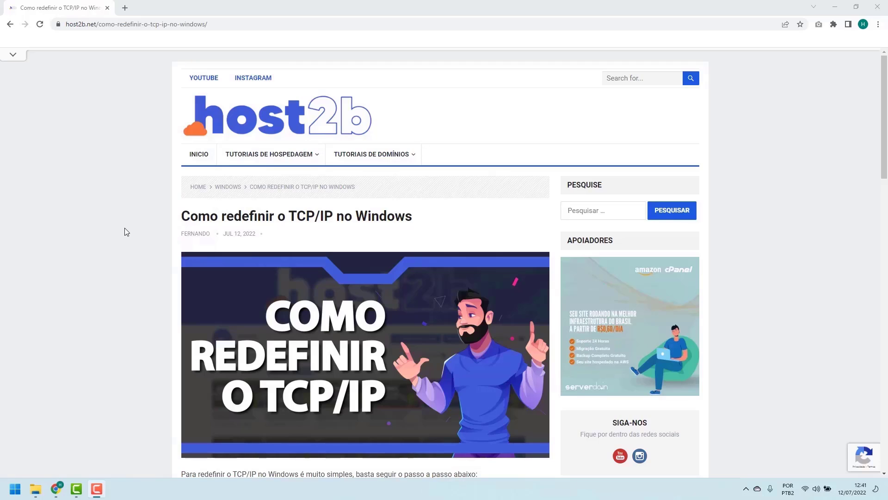
Open the Windows Command Prompt as administrator and bring the TCP/IP reset article's "netsh int ip reset" instructions back into view.
scroll(128, 230, "down", 5)
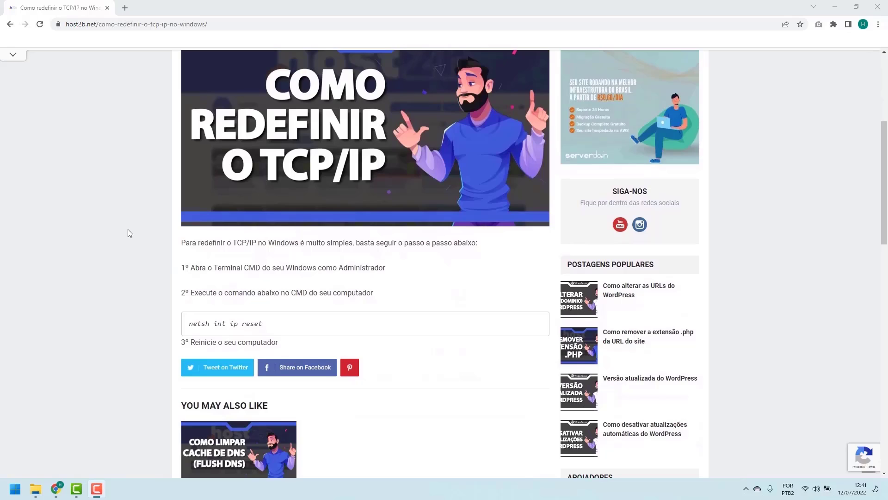
scroll(128, 232, "down", 1)
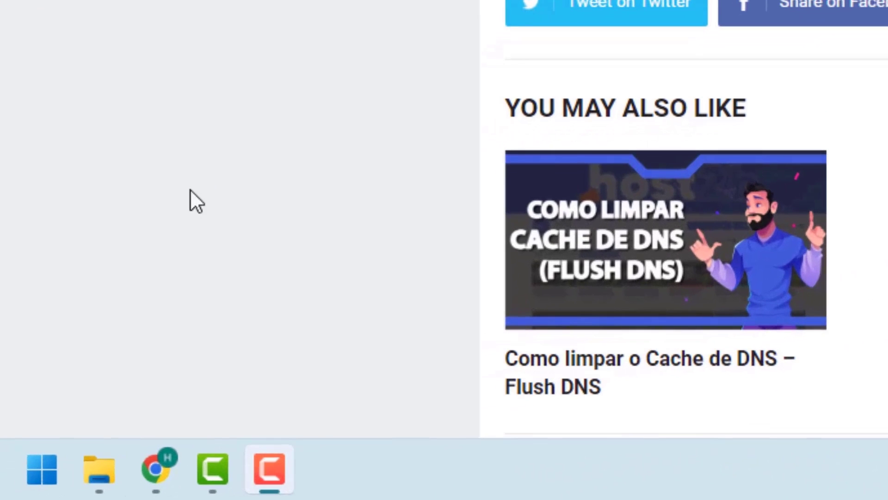
left_click(40, 470)
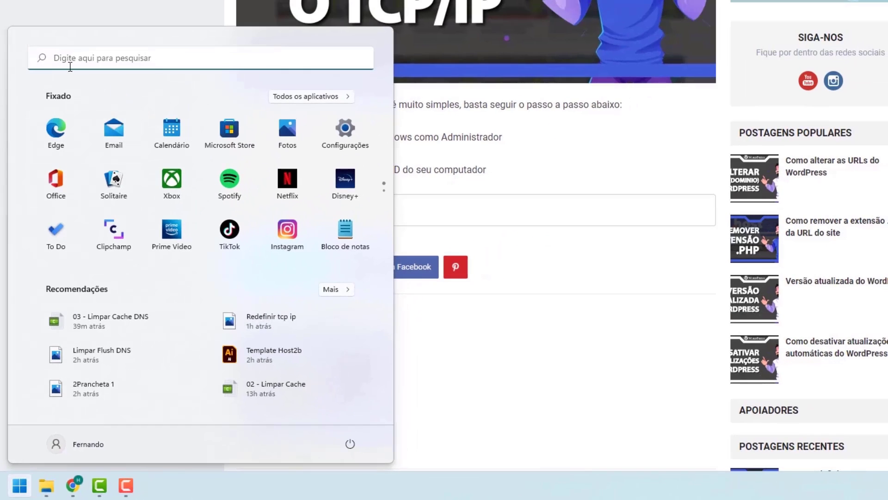
type("cmd")
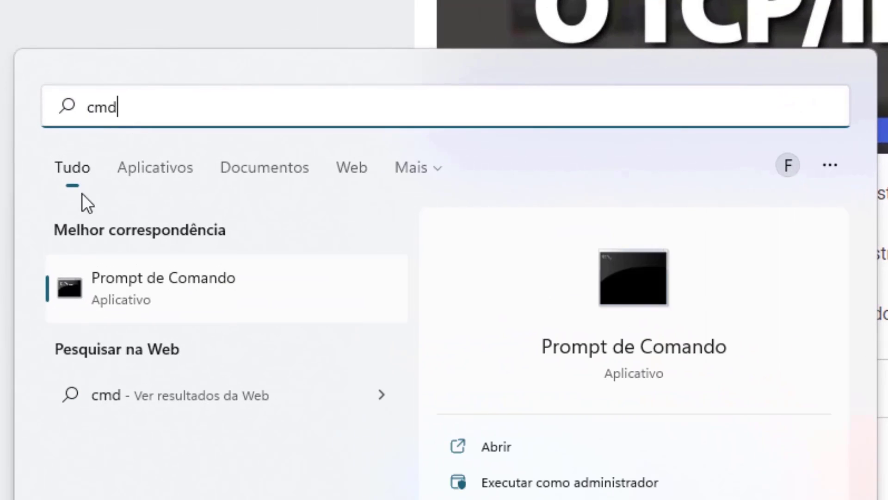
right_click(132, 281)
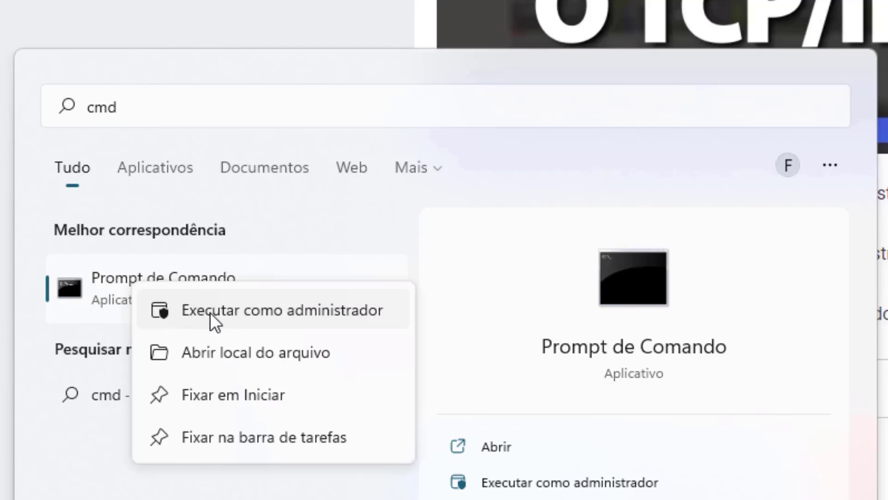
left_click(253, 310)
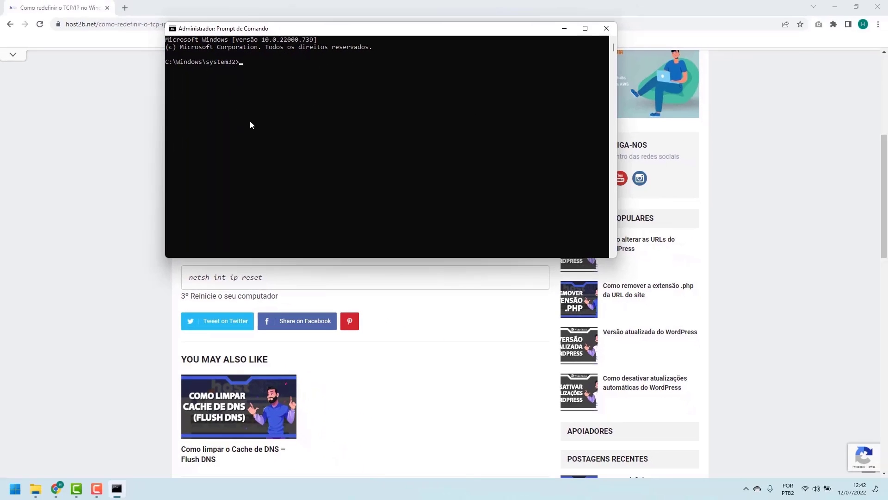
left_click(137, 201)
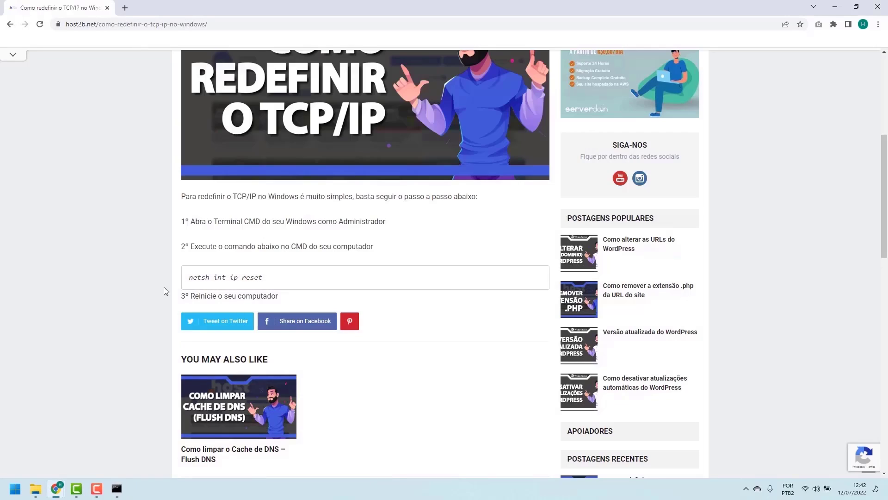